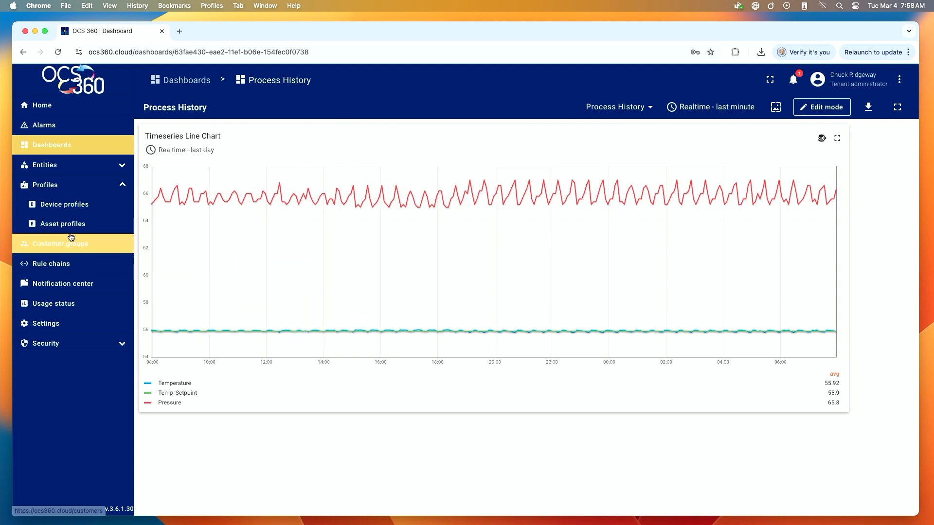
# Create a new dashboard titled "History for Data Downloads"
pyautogui.click(79, 146)
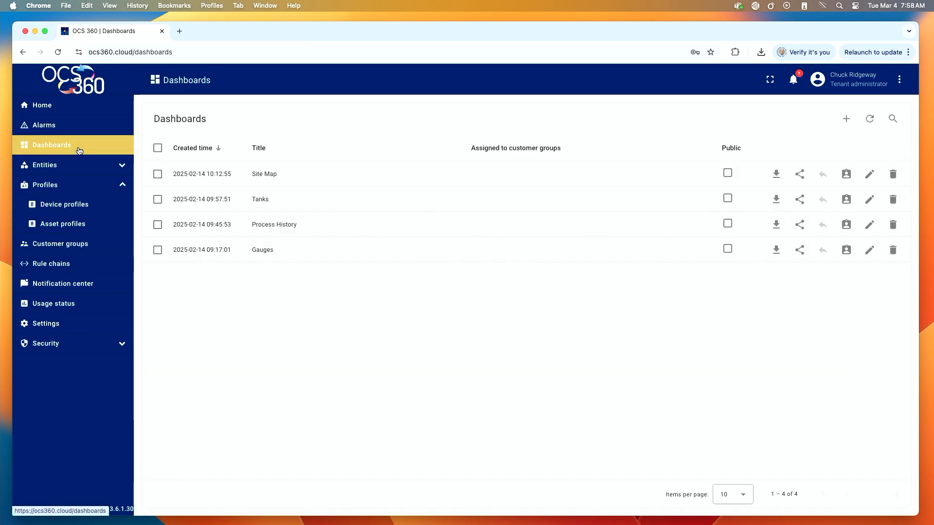
pyautogui.click(846, 119)
pyautogui.click(808, 146)
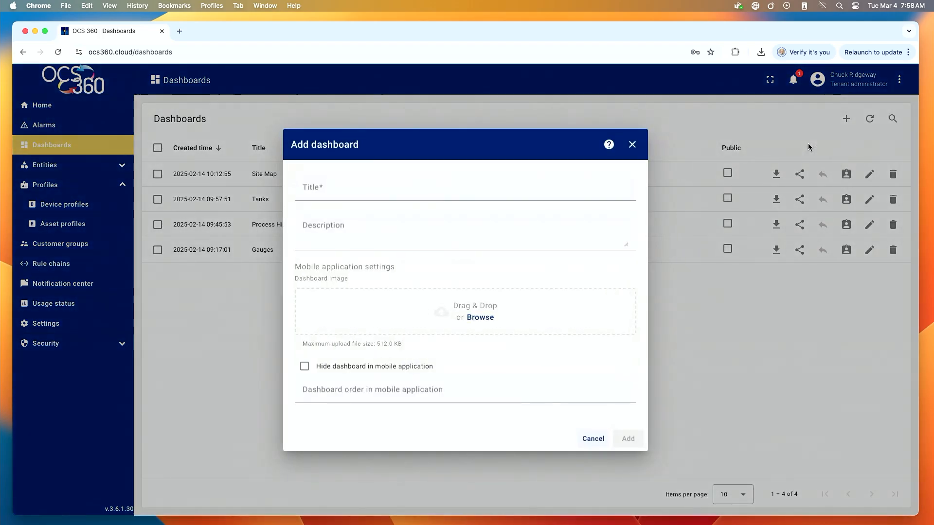
pyautogui.click(342, 191)
pyautogui.write('Hisot')
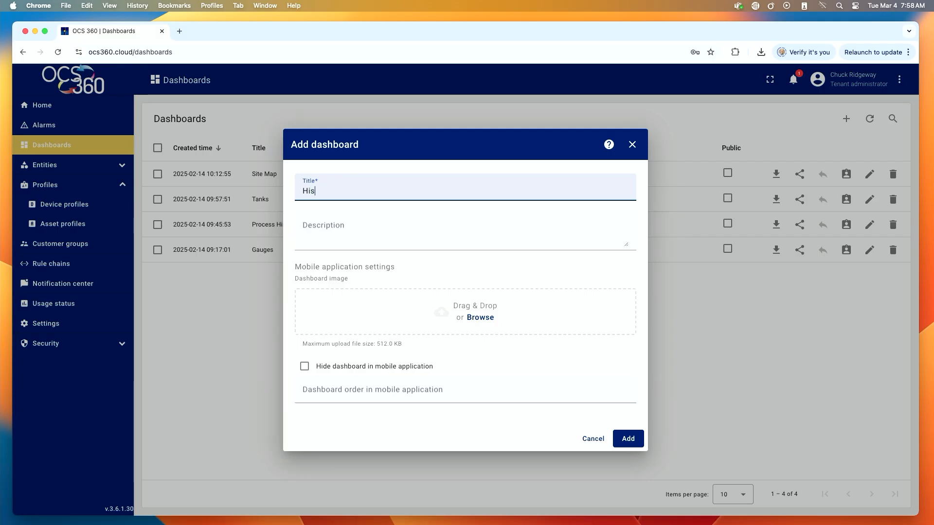
pyautogui.press('BackSpace')
pyautogui.press('BackSpace')
pyautogui.write('tory for Down')
pyautogui.press('BackSpace')
pyautogui.press('BackSpace')
pyautogui.press('BackSpace')
pyautogui.press('BackSpace')
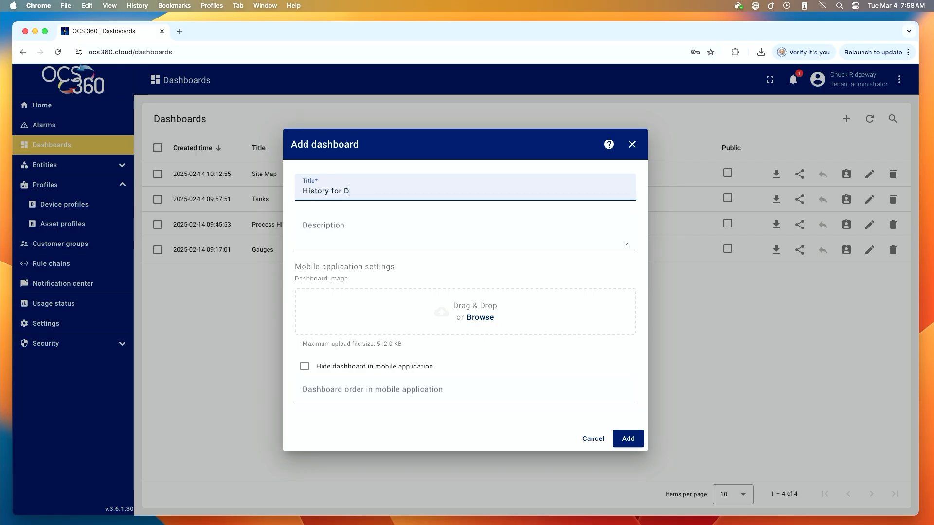
pyautogui.write('Data Downloads')
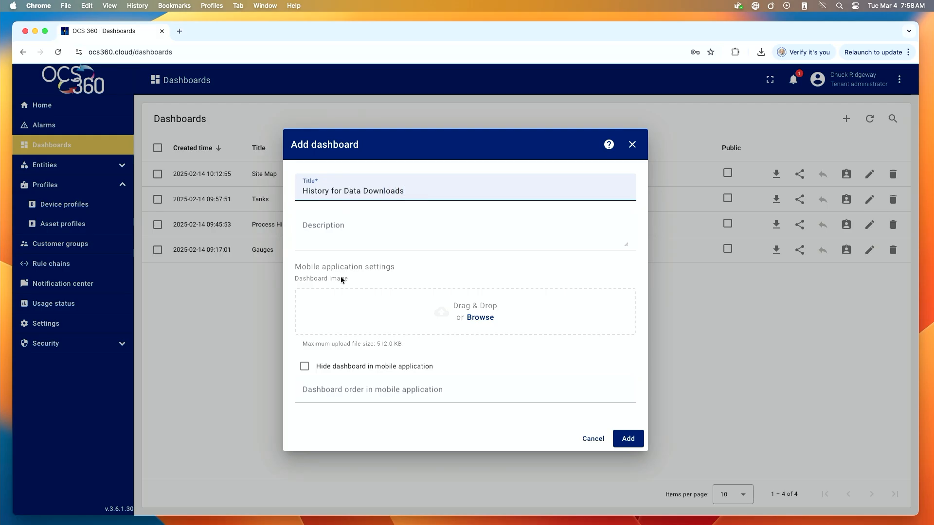
pyautogui.click(626, 440)
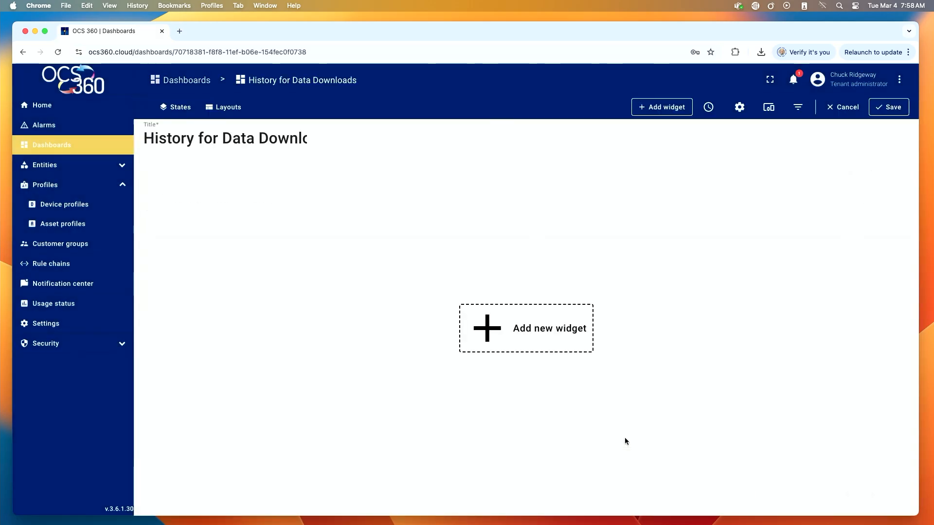
# Start a new Timeseries Line Chart widget from the Charts bundle and switch its configuration to Advanced mode
pyautogui.click(488, 339)
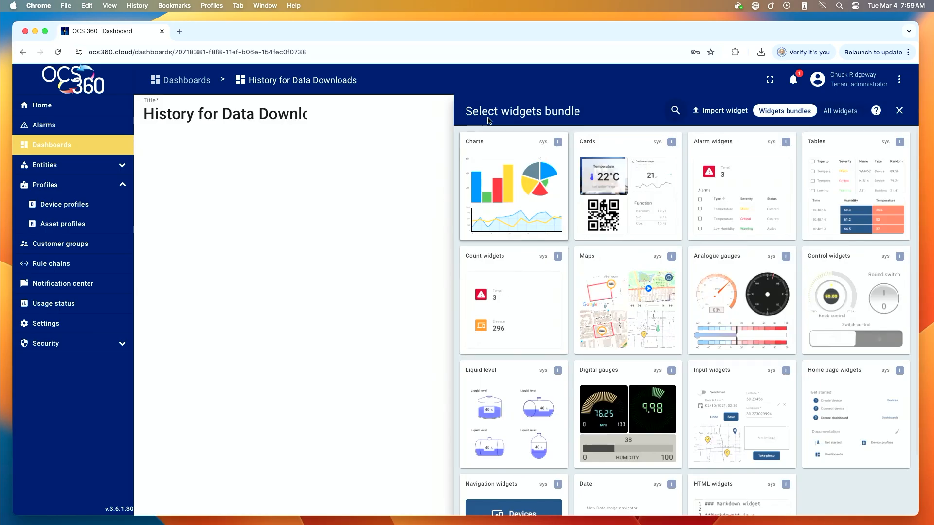
pyautogui.click(503, 161)
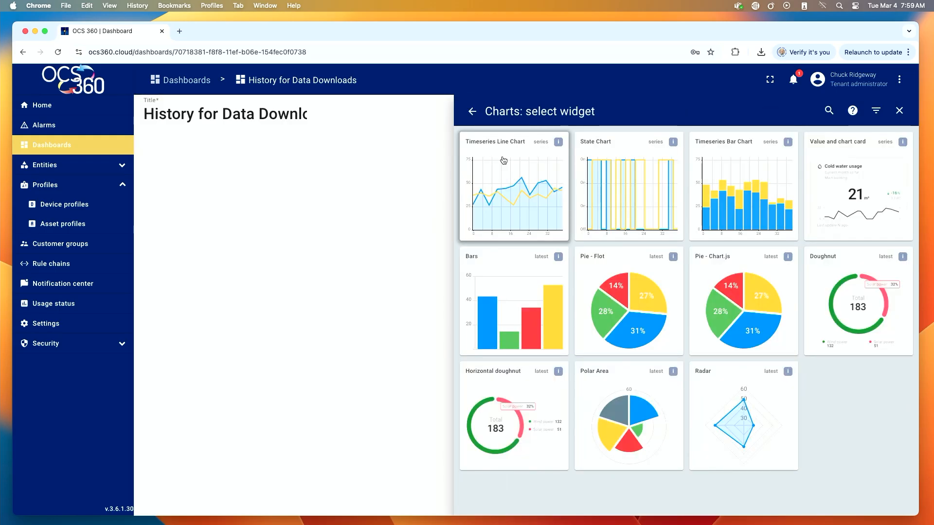
pyautogui.click(504, 160)
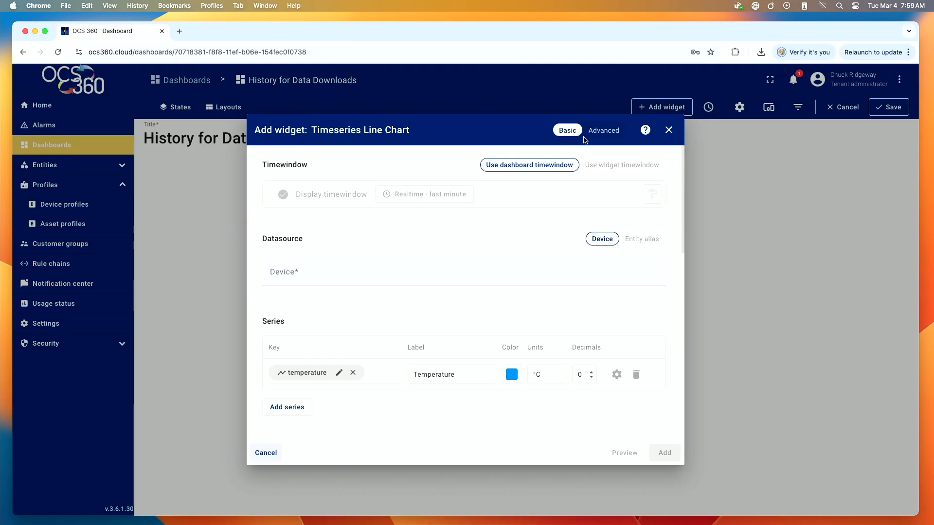
pyautogui.click(603, 131)
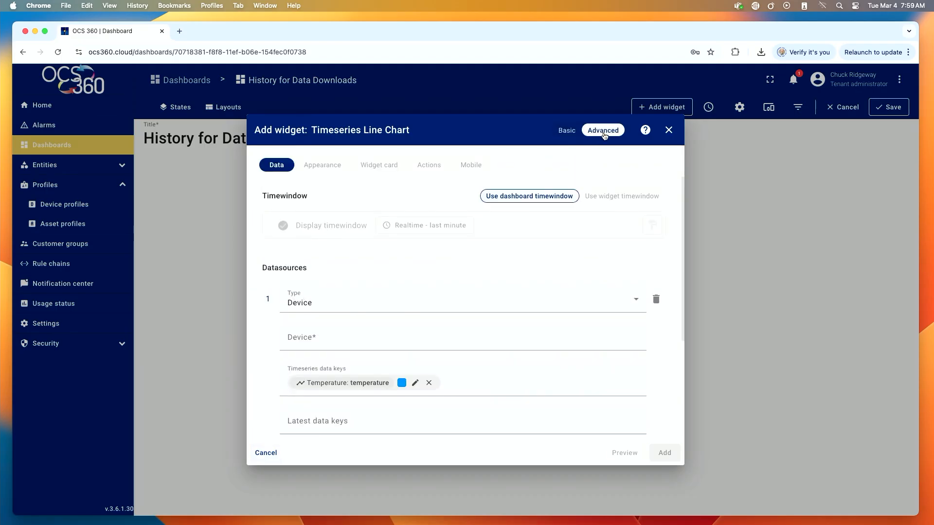
# Give the widget its own timewindow, set to realtime last 30 days with the data aggregation function None
pyautogui.click(615, 198)
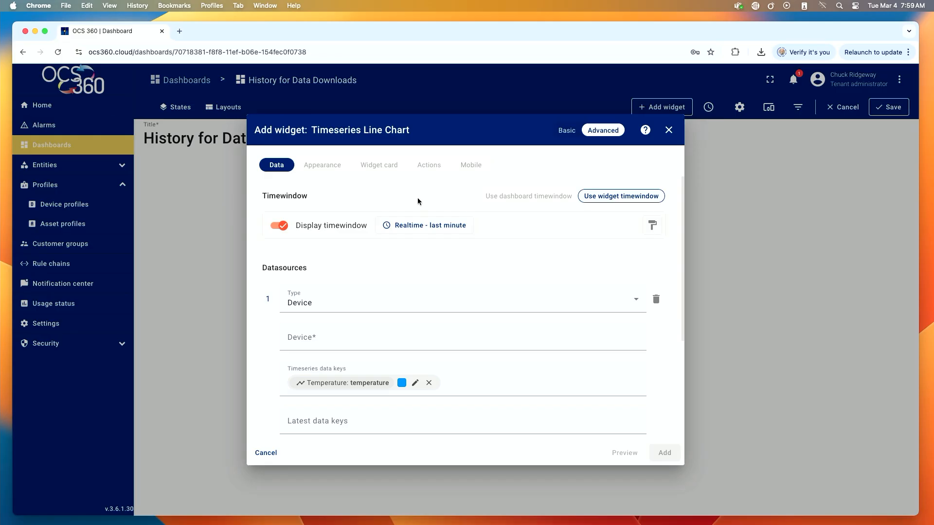
pyautogui.click(423, 228)
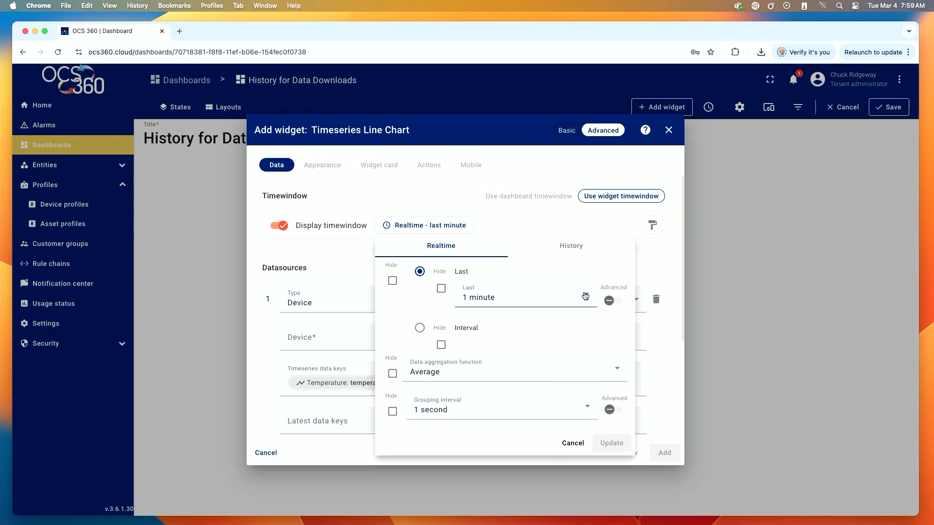
pyautogui.click(585, 297)
pyautogui.scroll(-5, 549, 362)
pyautogui.scroll(-3, 549, 361)
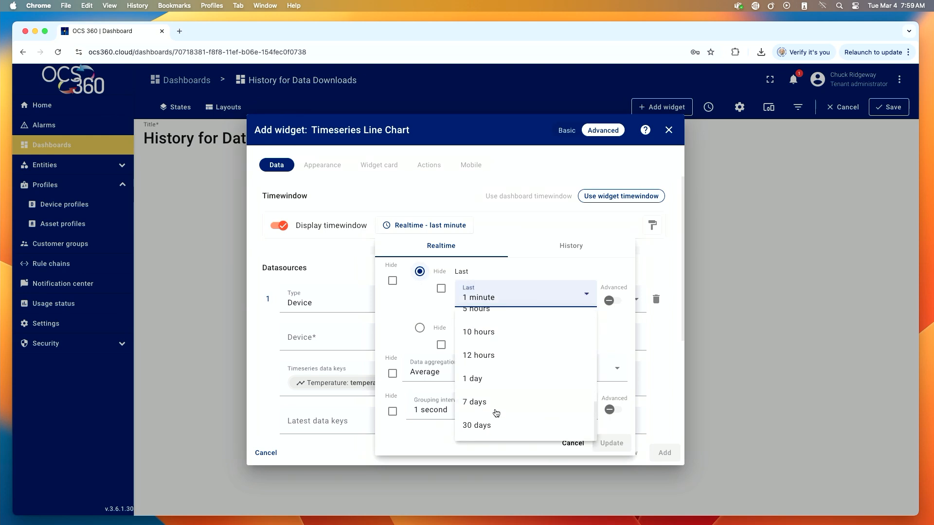
pyautogui.click(482, 426)
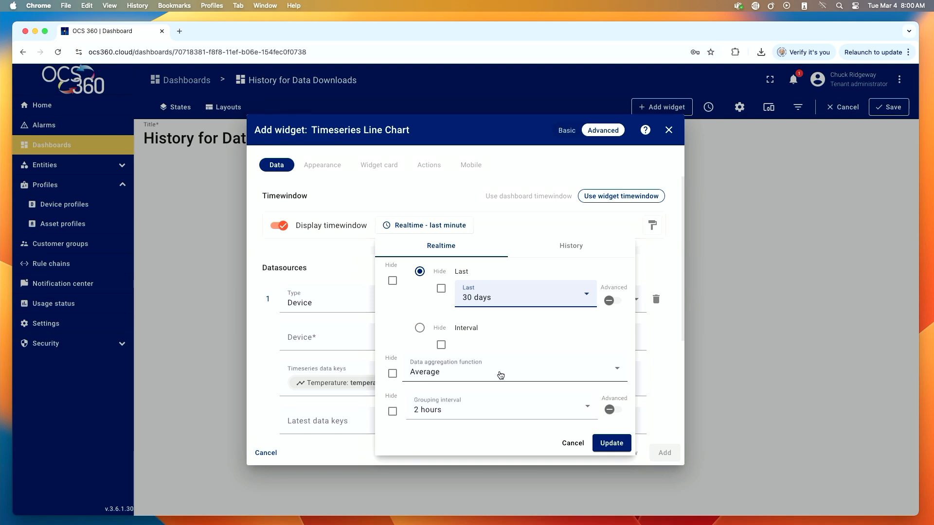
pyautogui.click(617, 371)
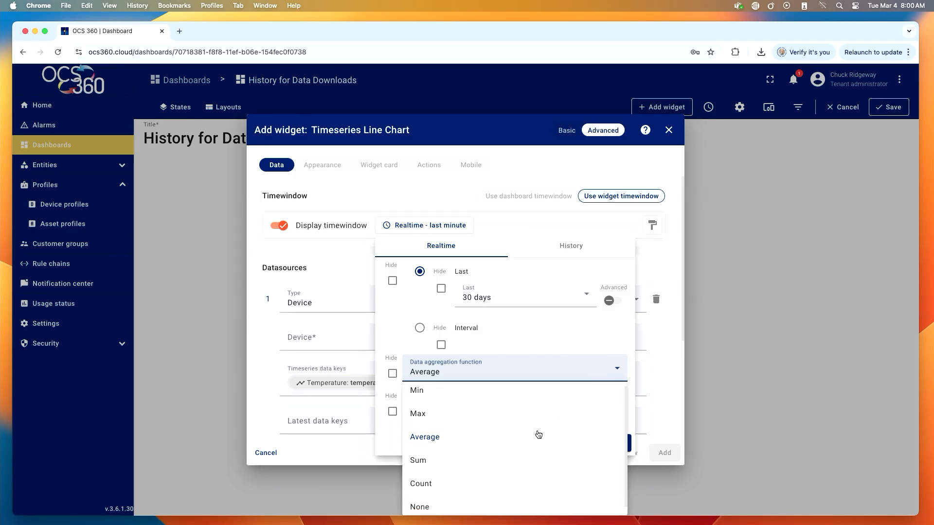
pyautogui.click(427, 498)
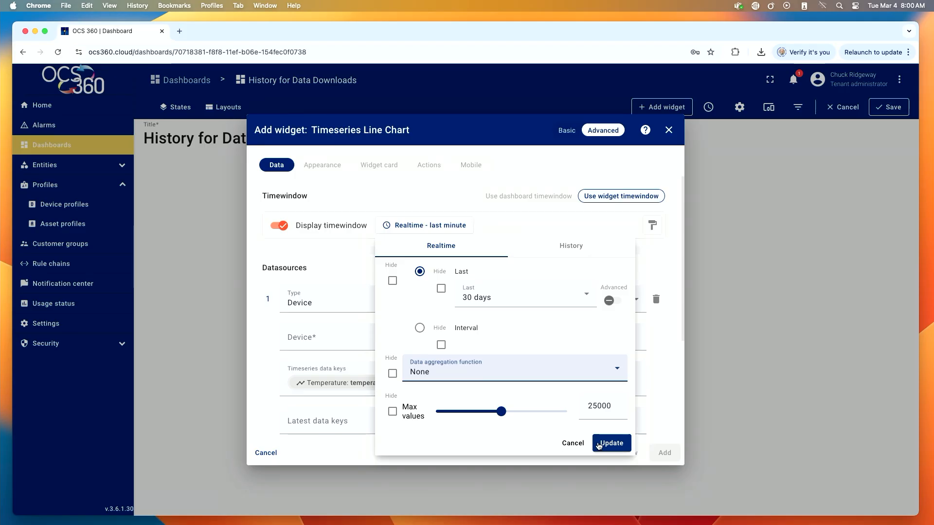
pyautogui.click(607, 445)
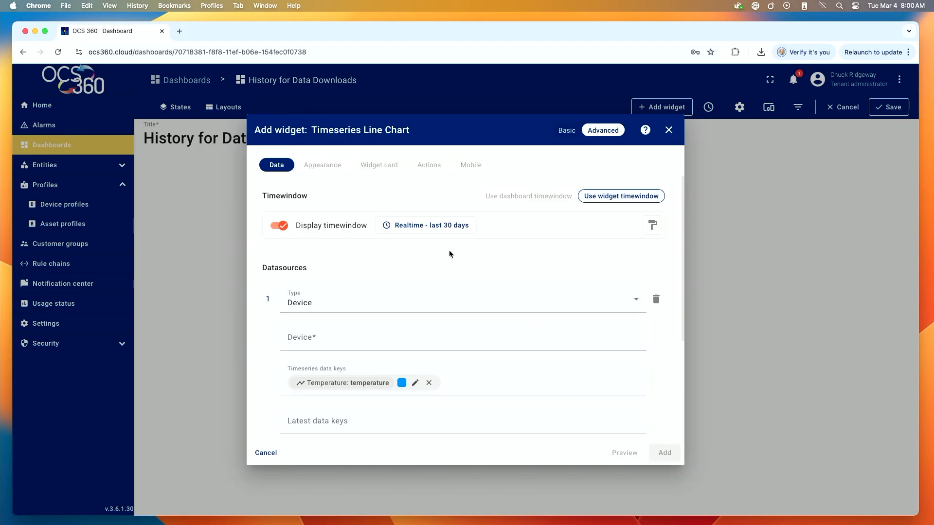
# Set the widget's datasource to type Device and select the EpoxyMatic device
pyautogui.scroll(-1, 448, 250)
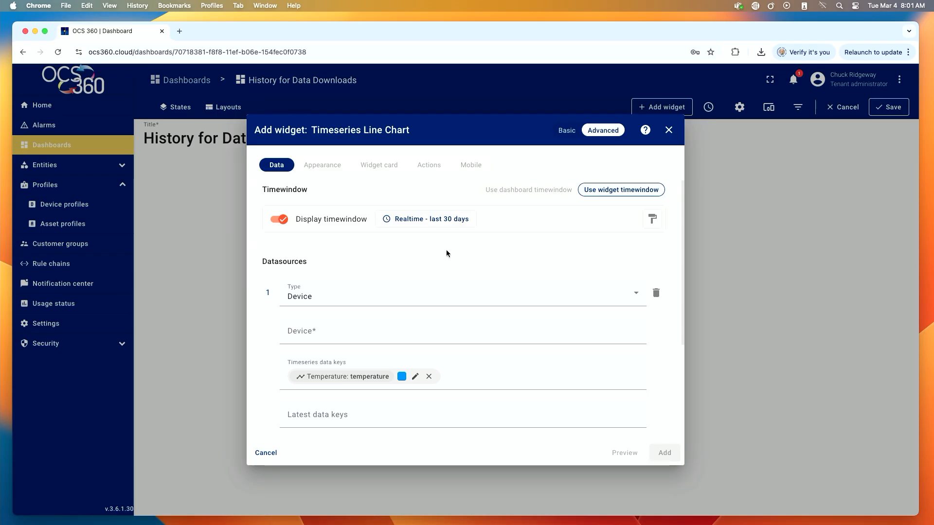
pyautogui.click(308, 301)
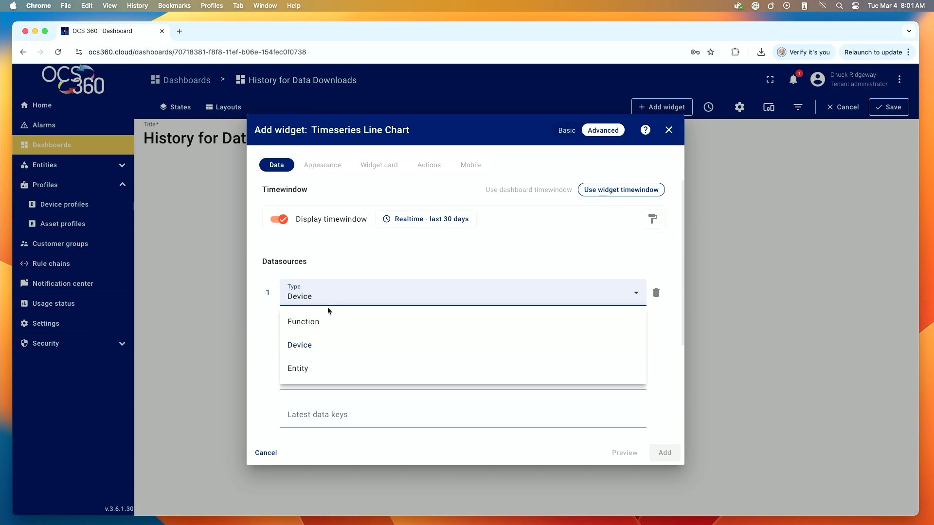
pyautogui.click(309, 340)
pyautogui.click(316, 333)
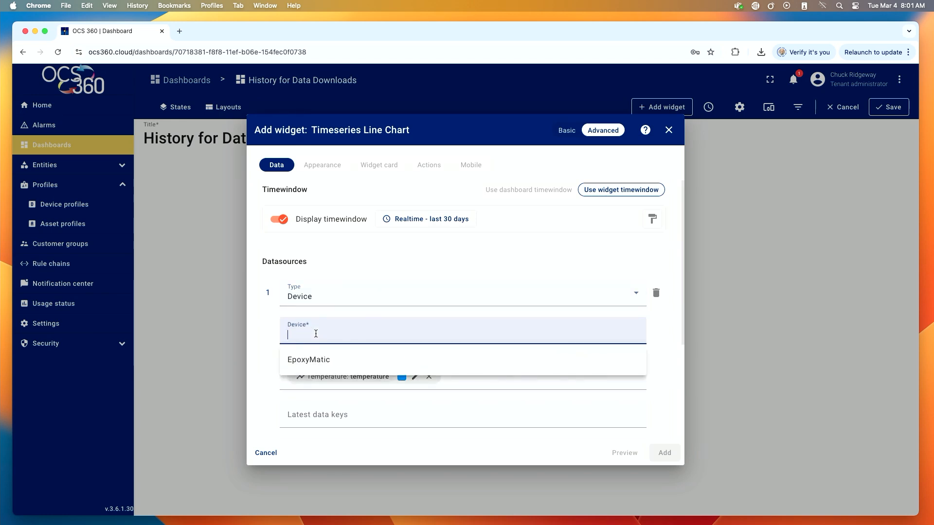
pyautogui.click(315, 361)
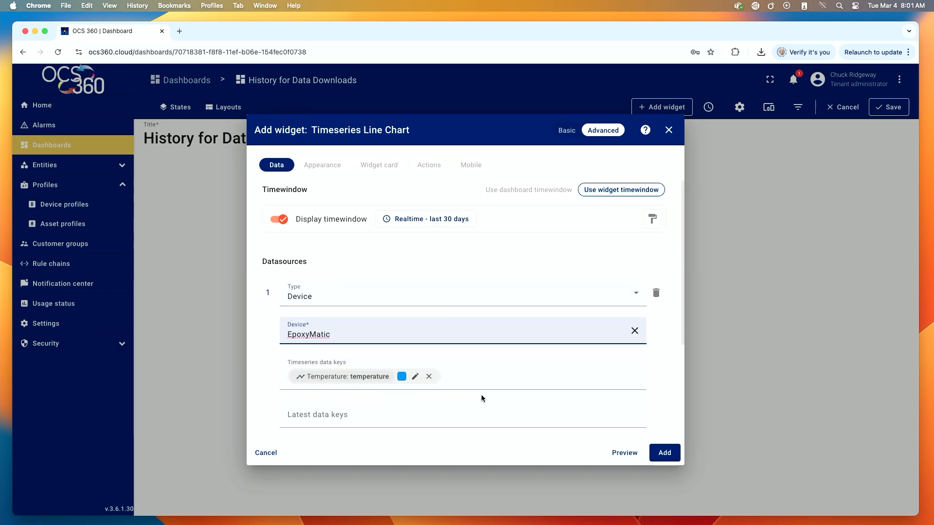
# Replace the default temperature key with the timeseries data keys Temperature, Temp_Setpoint and Pressure
pyautogui.click(430, 378)
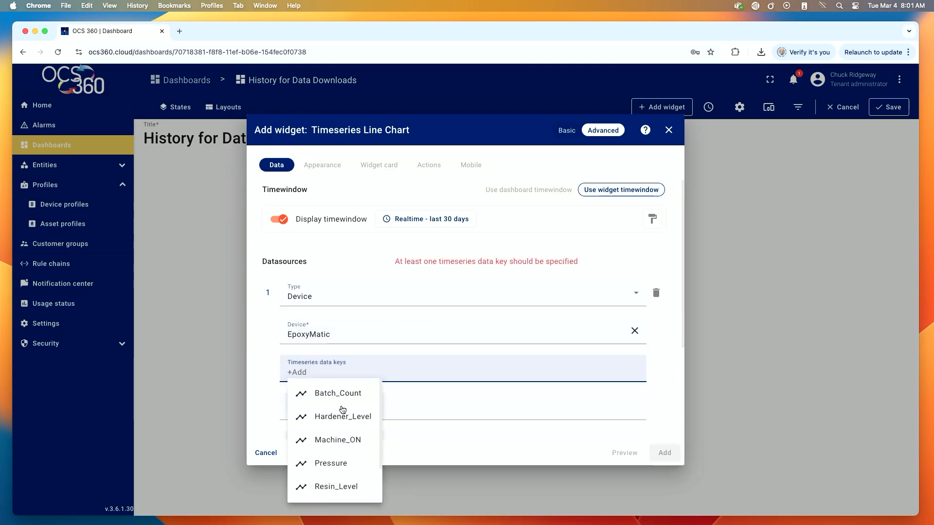
pyautogui.scroll(-2, 342, 460)
pyautogui.click(341, 460)
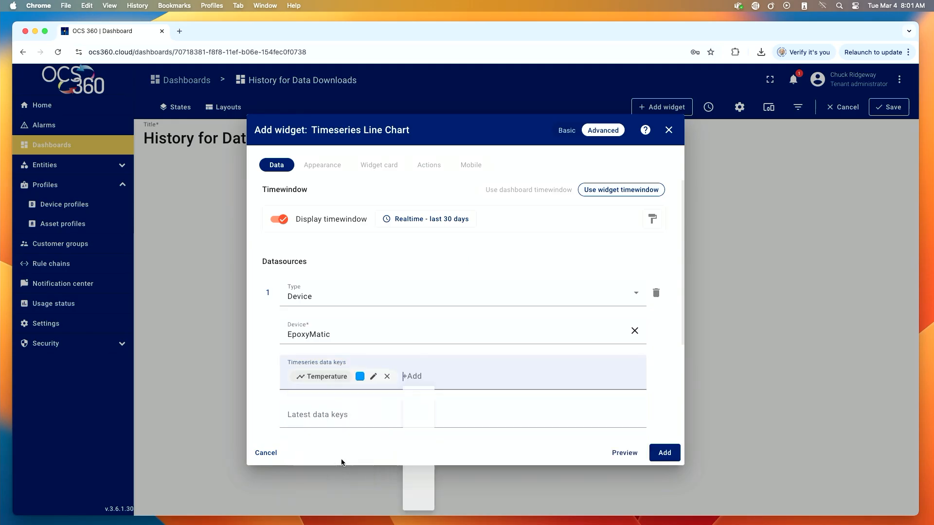
pyautogui.scroll(-2, 455, 466)
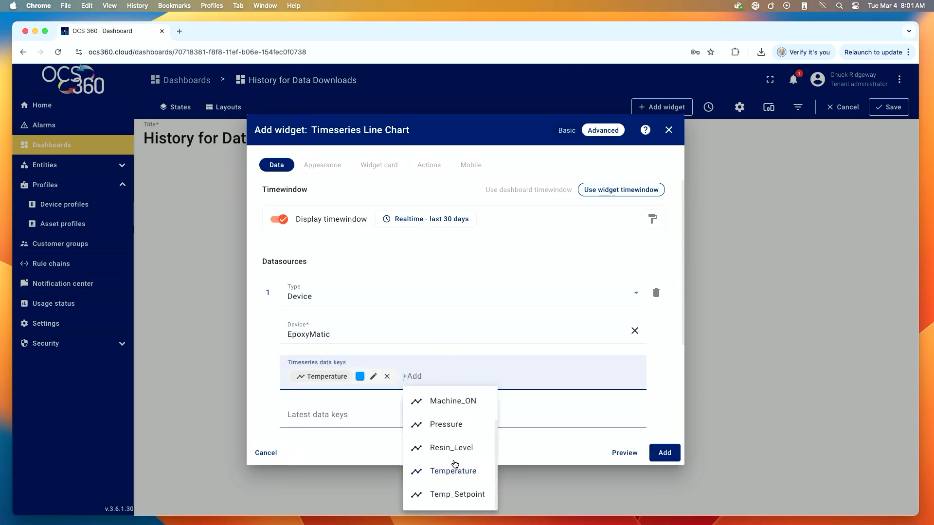
pyautogui.click(454, 492)
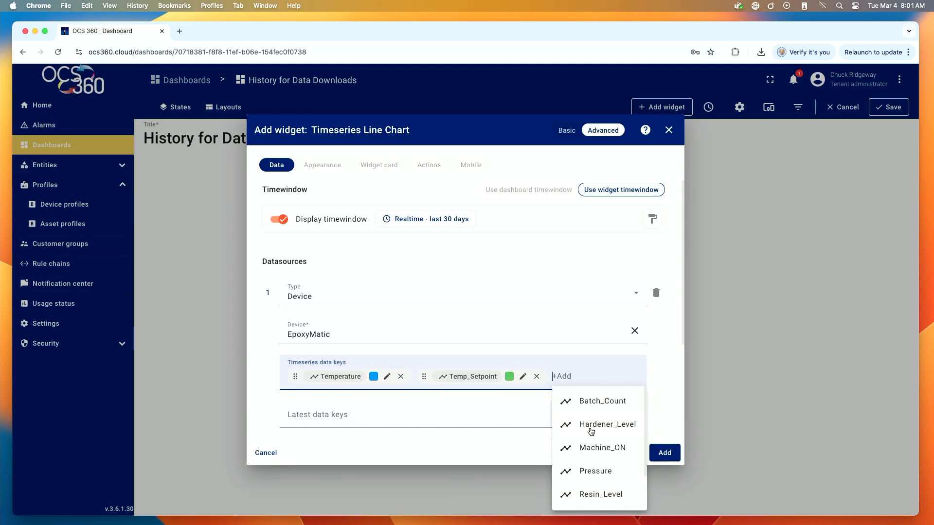
pyautogui.click(595, 472)
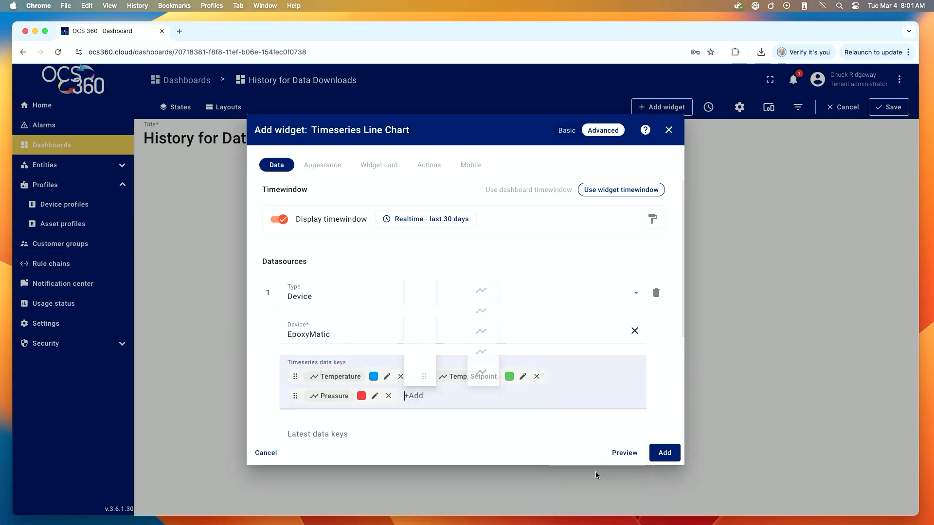
pyautogui.click(547, 435)
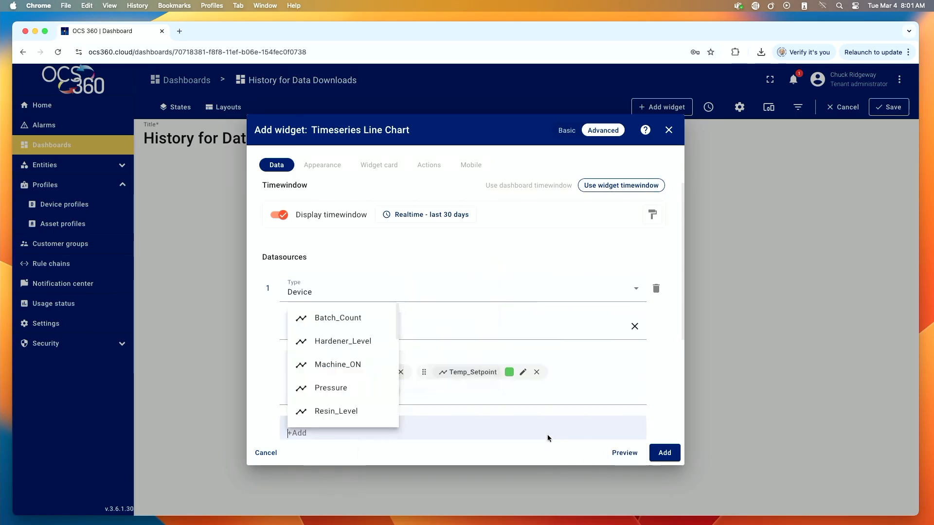
pyautogui.click(645, 357)
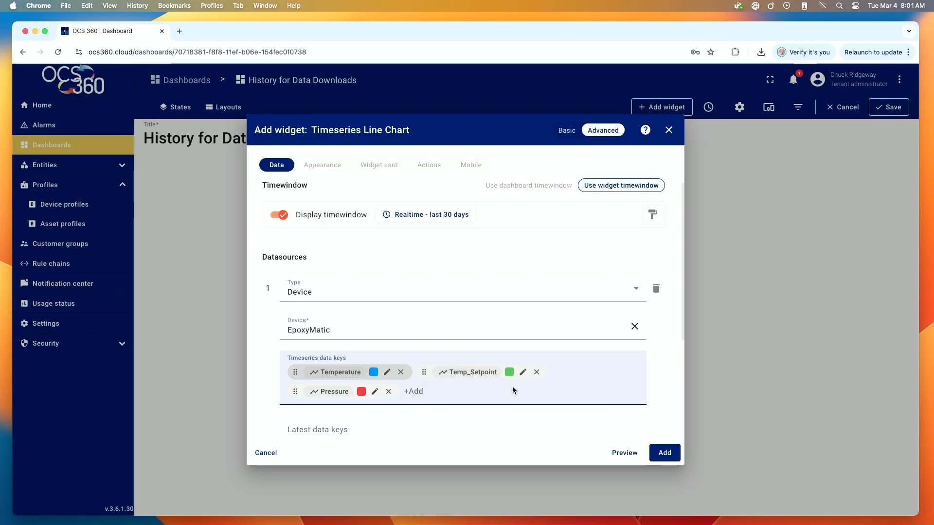
# Change the widget card's title to "Historical Process Data"
pyautogui.click(379, 166)
pyautogui.click(452, 232)
pyautogui.moveTo(453, 232); pyautogui.dragTo(367, 230)
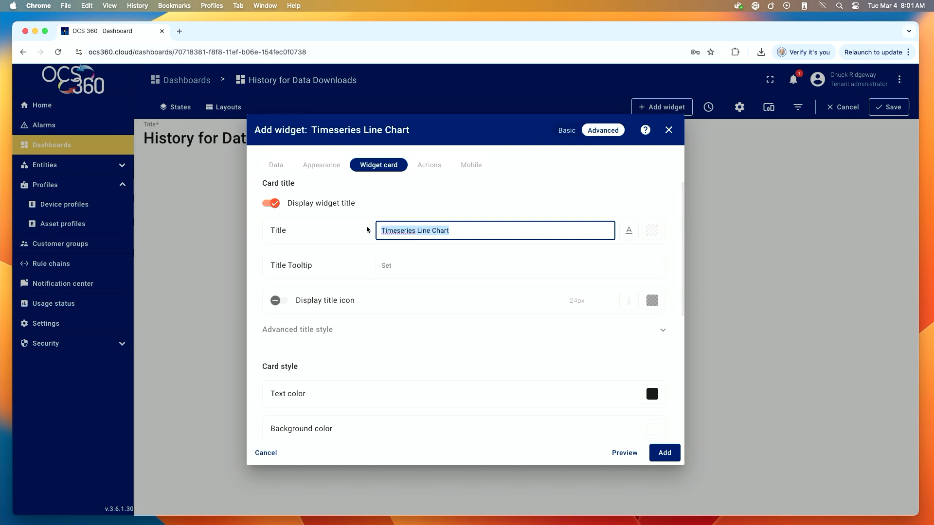
pyautogui.write('Historical')
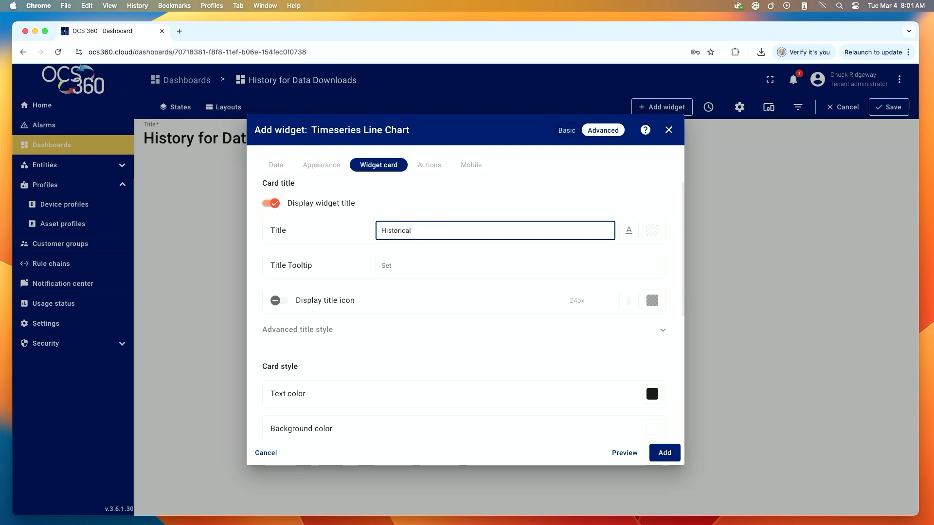
pyautogui.write(' Process Data')
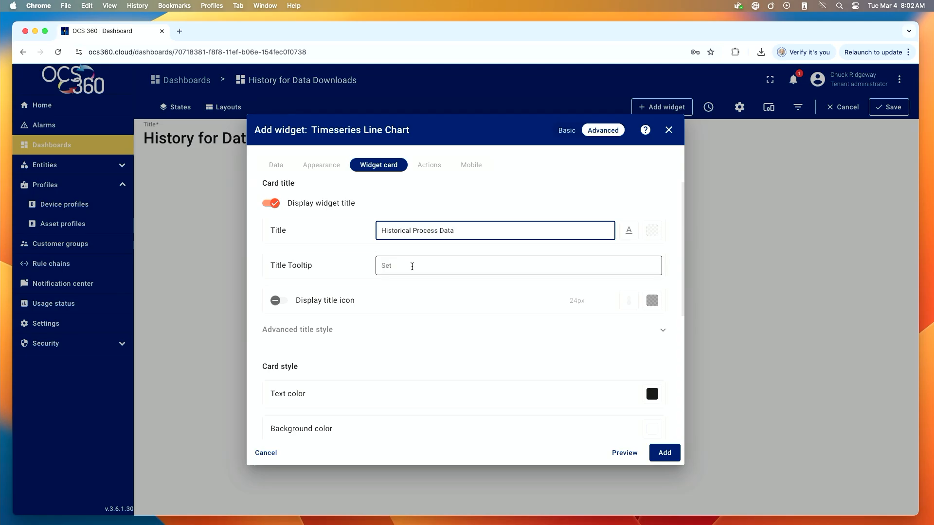
# Enable widget data export among the widget's card button options
pyautogui.scroll(-2, 417, 311)
pyautogui.scroll(-5, 417, 308)
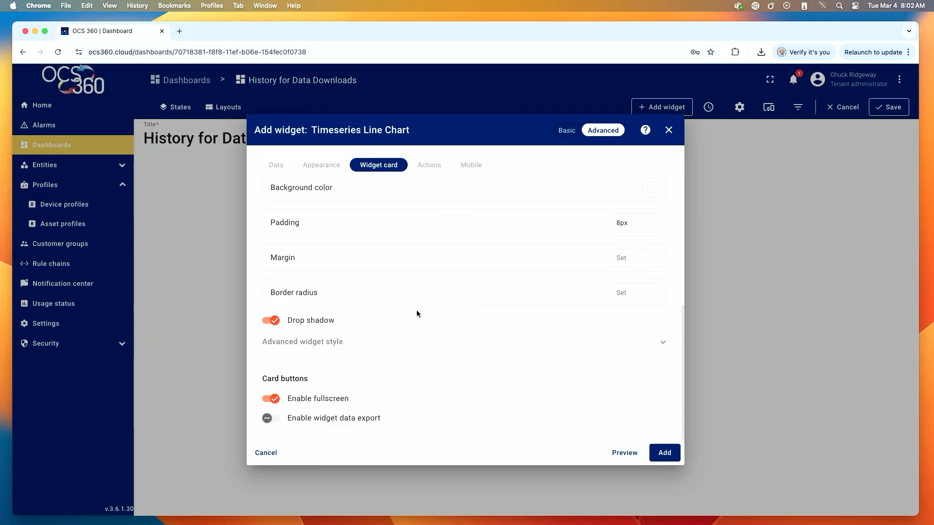
pyautogui.click(277, 423)
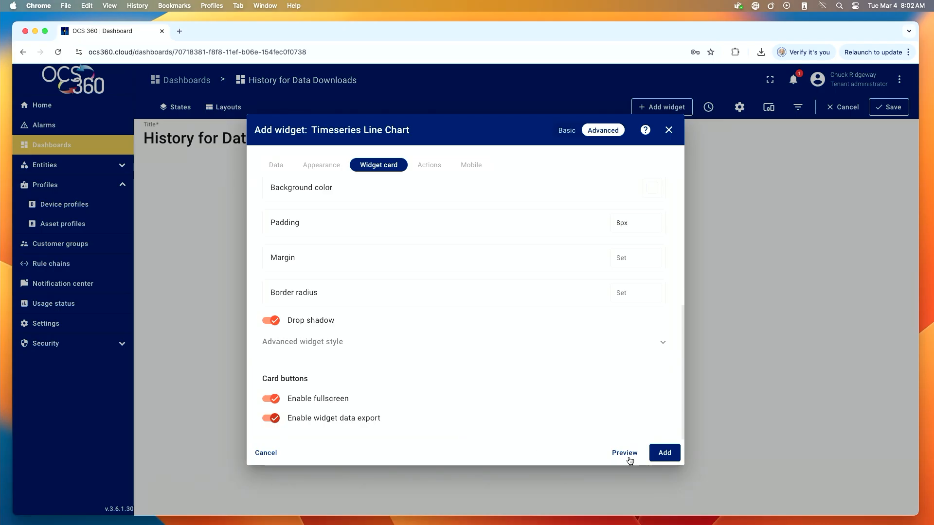
# Add the configured chart to the dashboard and enlarge it to nearly the full dashboard width
pyautogui.click(659, 457)
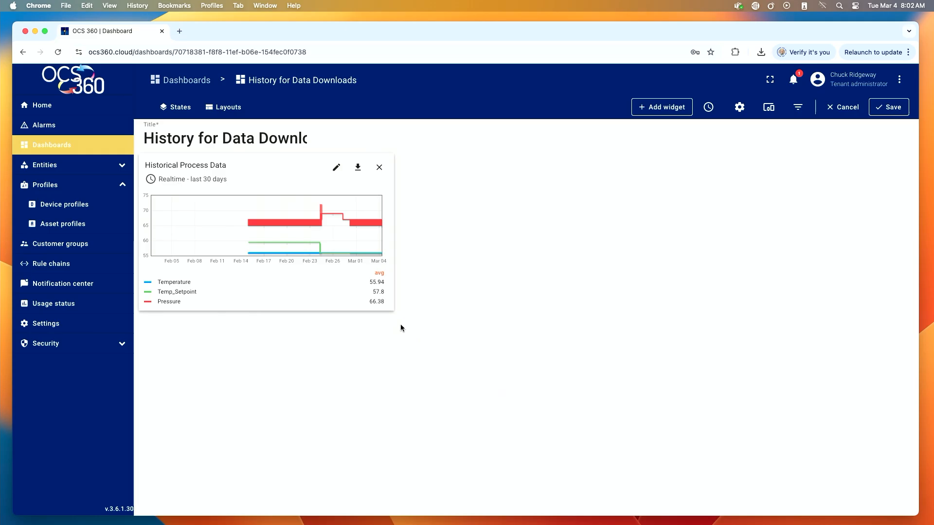
pyautogui.moveTo(392, 309); pyautogui.dragTo(851, 433)
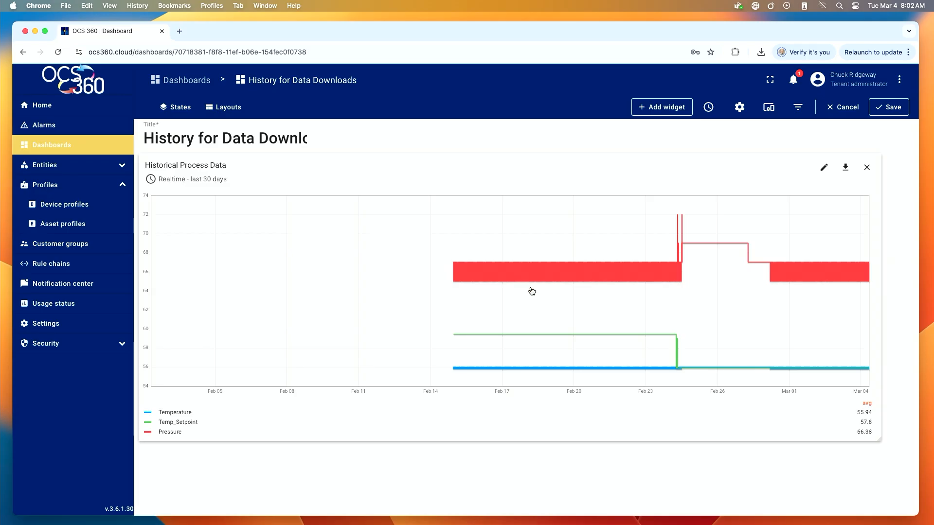
# Save the dashboard and export the Historical Process Data widget's data as a CSV file
pyautogui.click(893, 108)
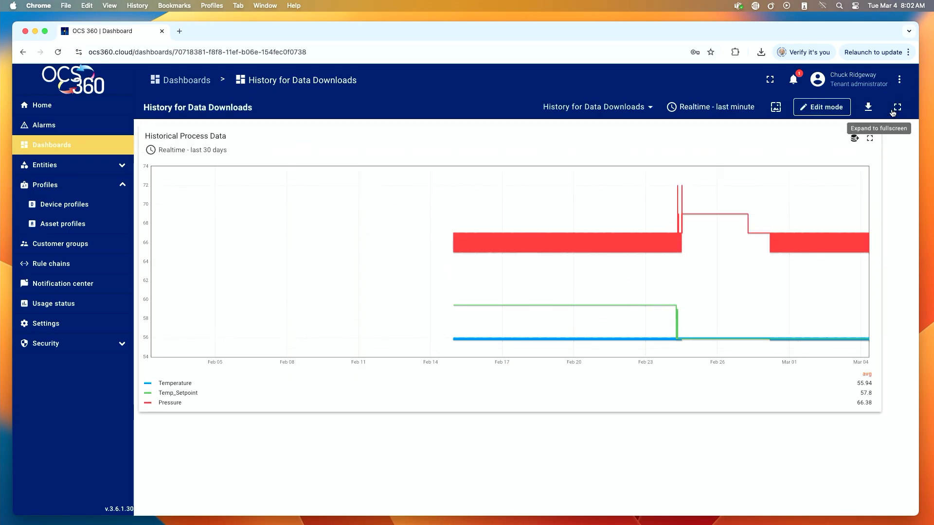
pyautogui.click(854, 140)
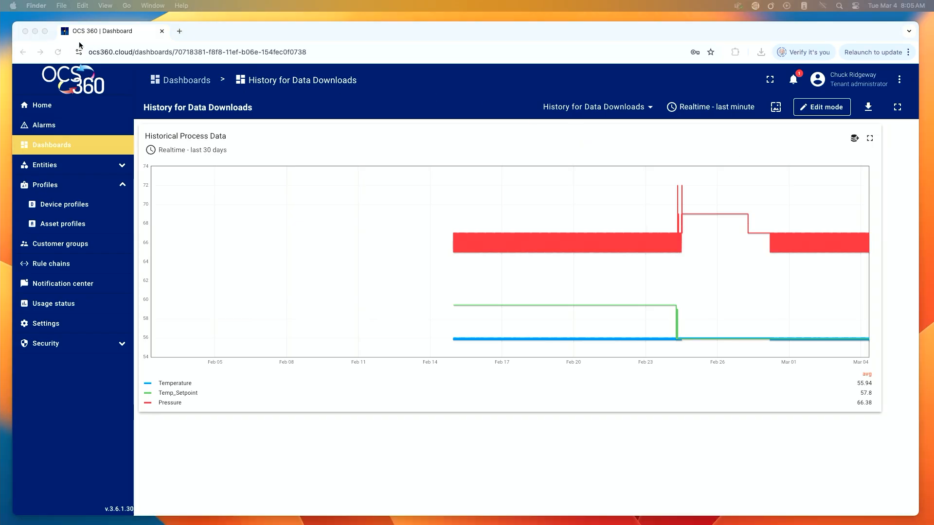
# Switch to Excel and open the exported file Historical Process Data_2025_03_04_08_02_57.csv
pyautogui.click(36, 31)
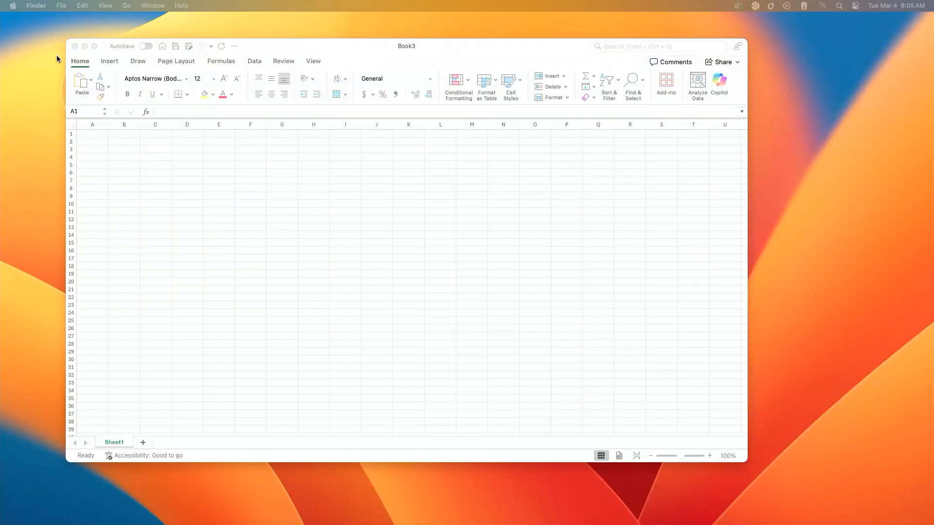
pyautogui.click(348, 44)
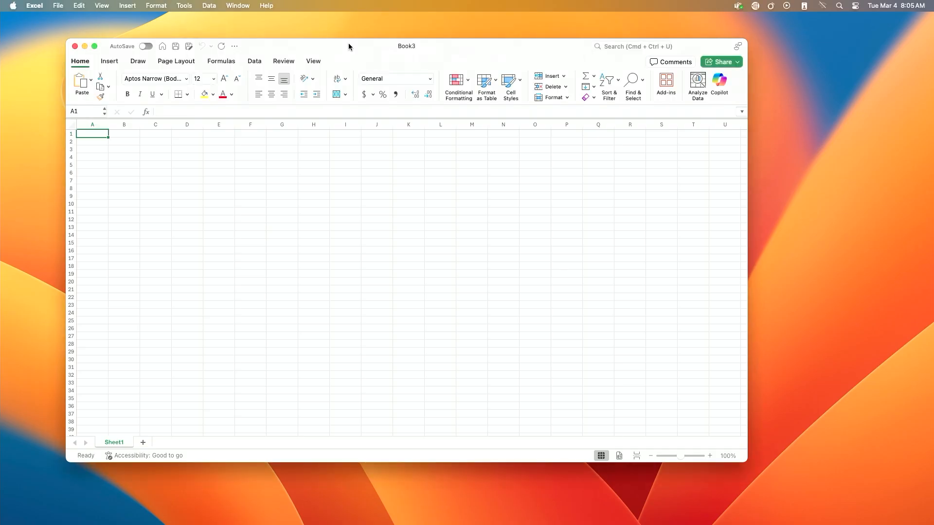
pyautogui.click(58, 6)
pyautogui.click(64, 43)
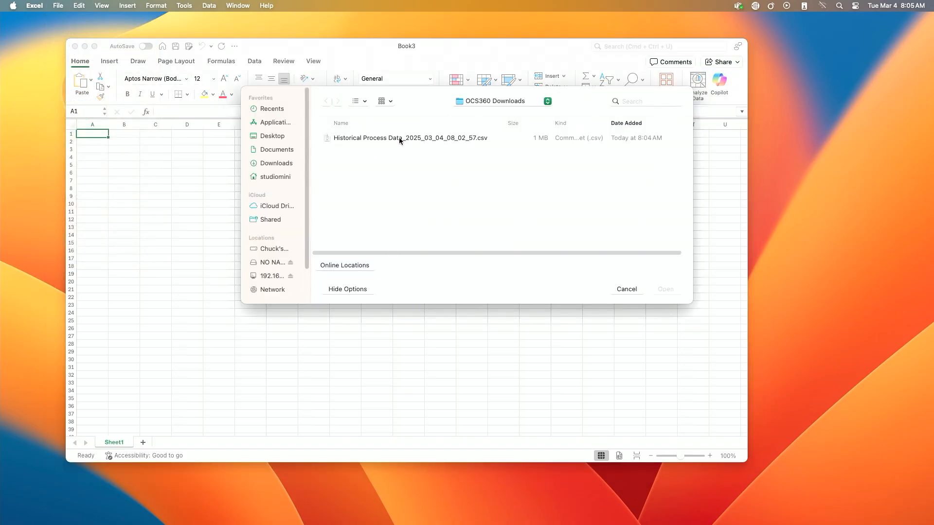
pyautogui.click(398, 138)
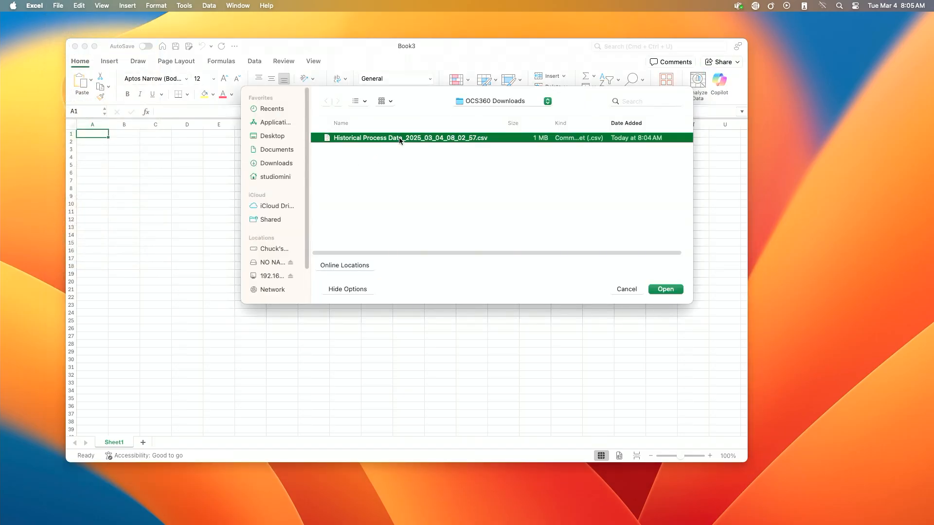
pyautogui.click(676, 290)
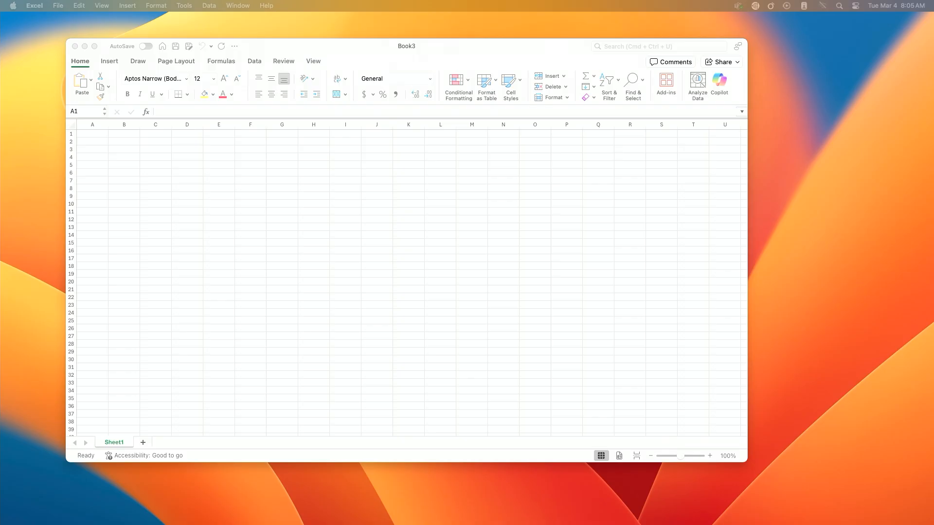
pyautogui.moveTo(824, 49); pyautogui.dragTo(526, 88)
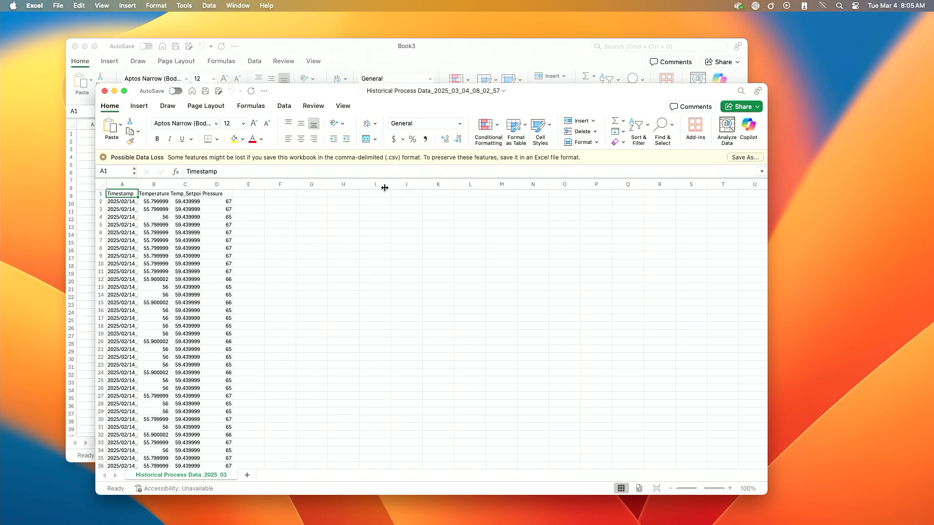
# Widen columns A to D to fit the timestamps and headers, and review the exported rows through to the last one
pyautogui.moveTo(139, 185); pyautogui.dragTo(167, 184)
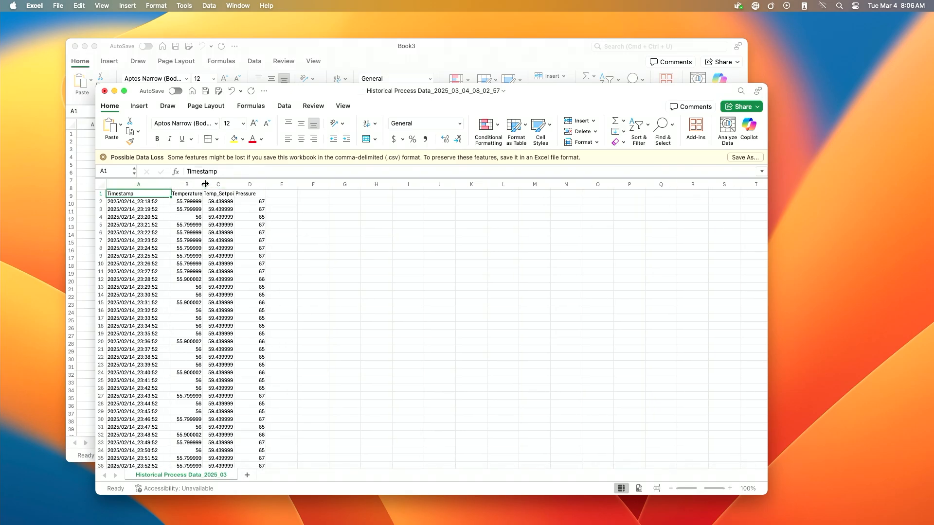
pyautogui.moveTo(204, 186); pyautogui.dragTo(345, 191)
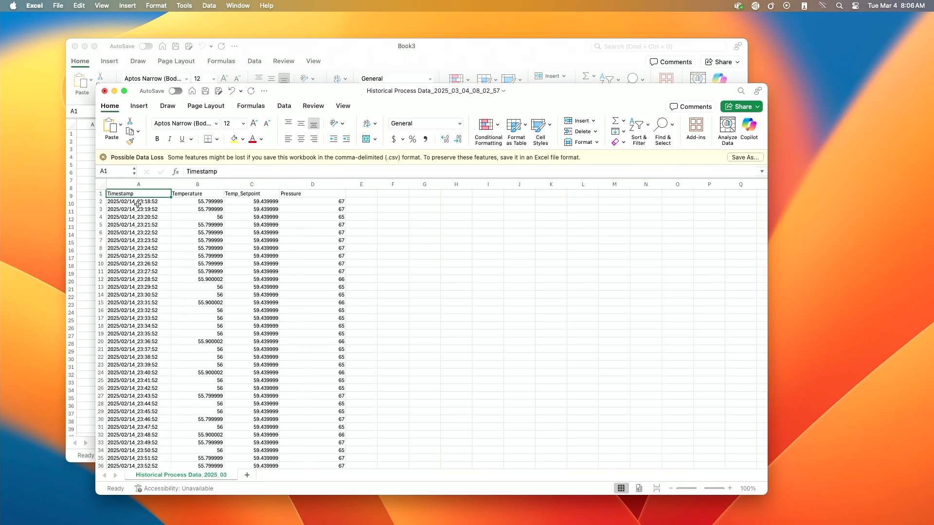
pyautogui.scroll(-1, 285, 338)
pyautogui.scroll(1, 283, 337)
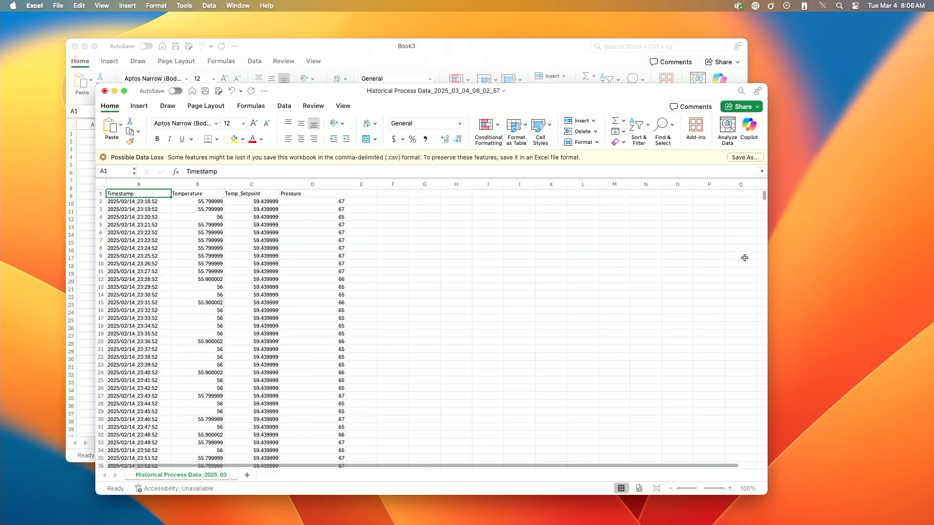
pyautogui.moveTo(764, 197); pyautogui.dragTo(745, 468)
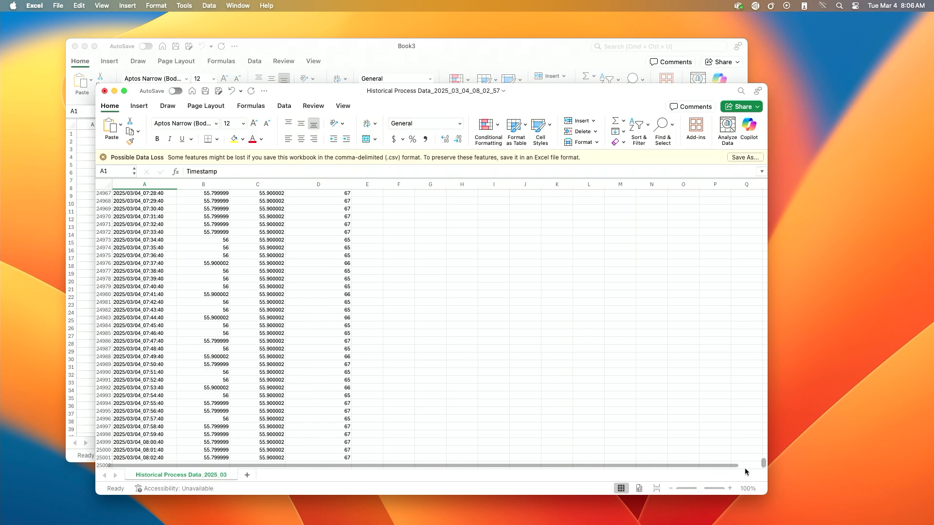
pyautogui.moveTo(745, 468); pyautogui.dragTo(763, 194)
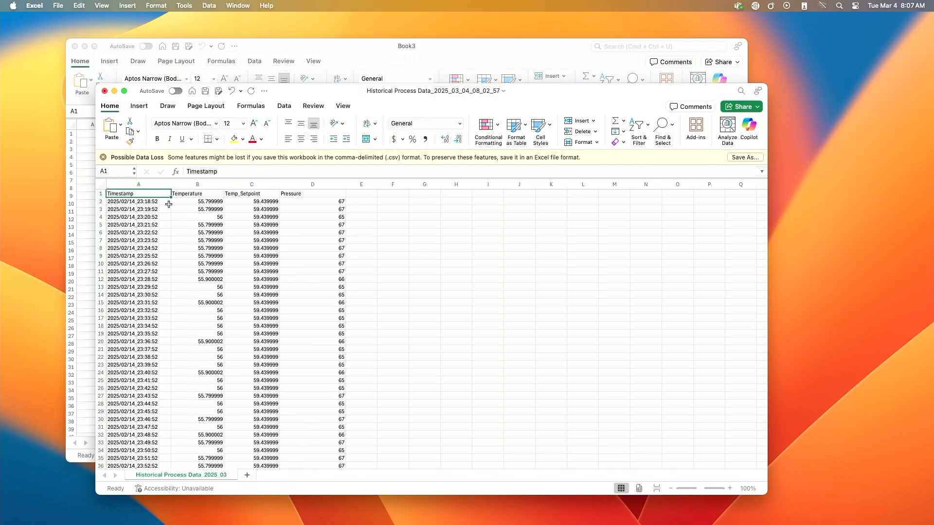
# Insert a line chart from the timestamp, temperature, setpoint and pressure data in A1:D115
pyautogui.click(193, 209)
pyautogui.moveTo(163, 194); pyautogui.dragTo(318, 424)
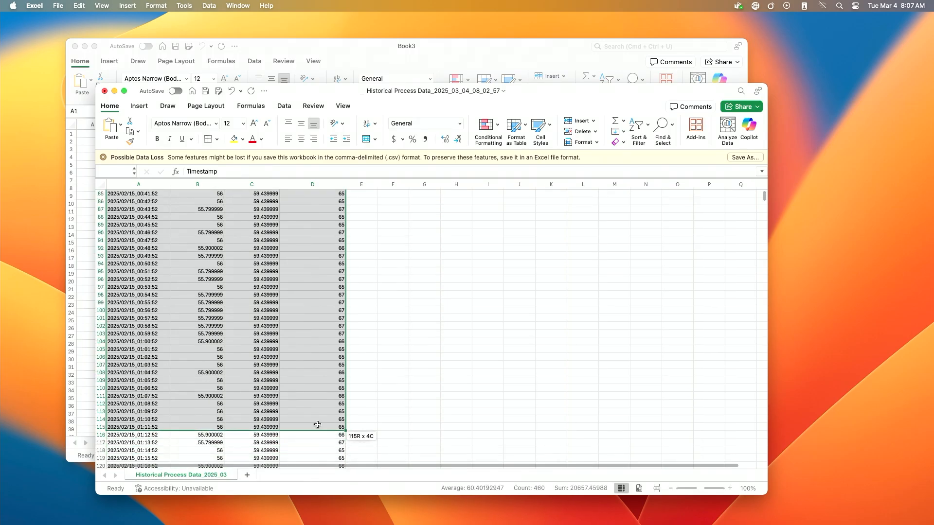
pyautogui.moveTo(318, 424); pyautogui.dragTo(318, 424)
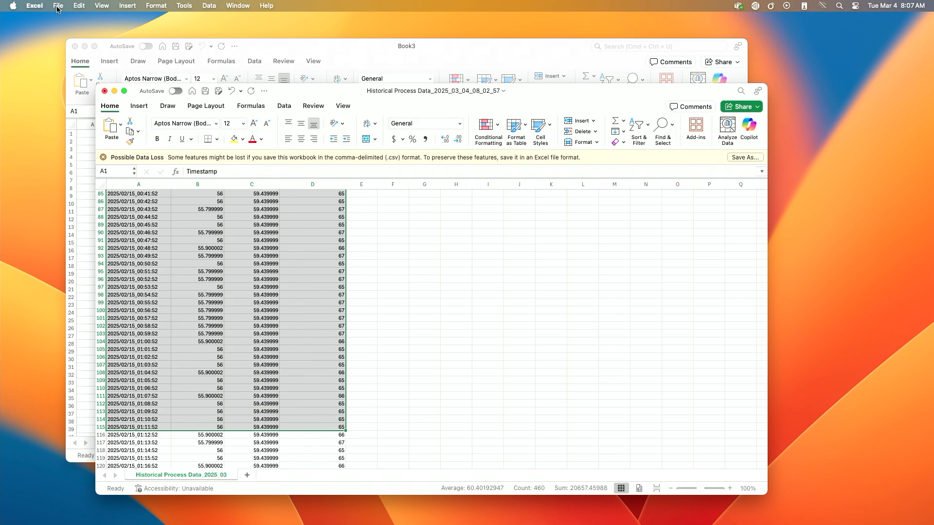
pyautogui.click(126, 6)
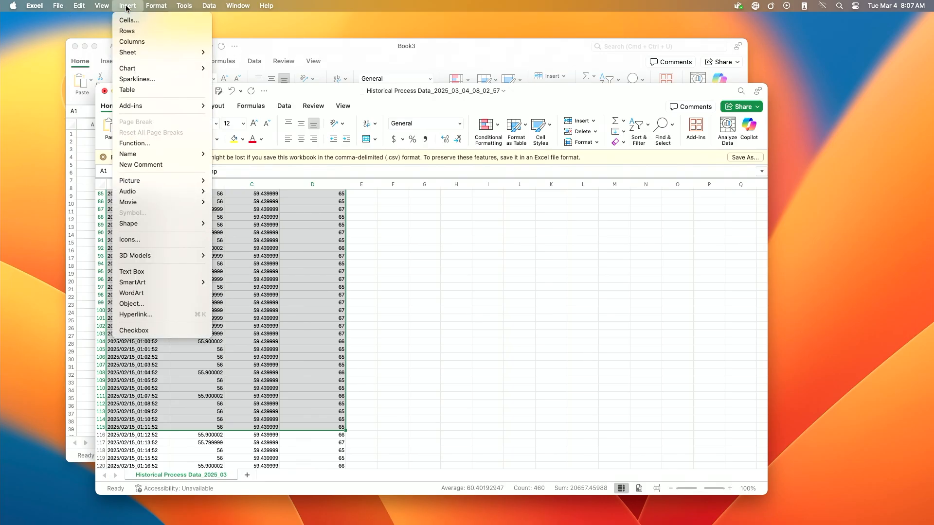
pyautogui.moveTo(212, 72)
pyautogui.click(227, 89)
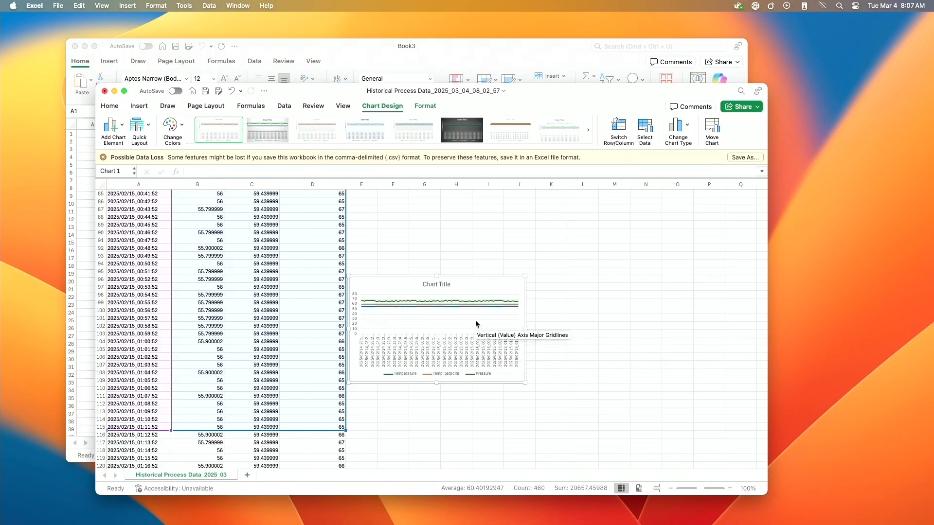
# Move the line chart from the data worksheet to its own new chart sheet
pyautogui.rightClick(476, 323)
pyautogui.click(579, 300)
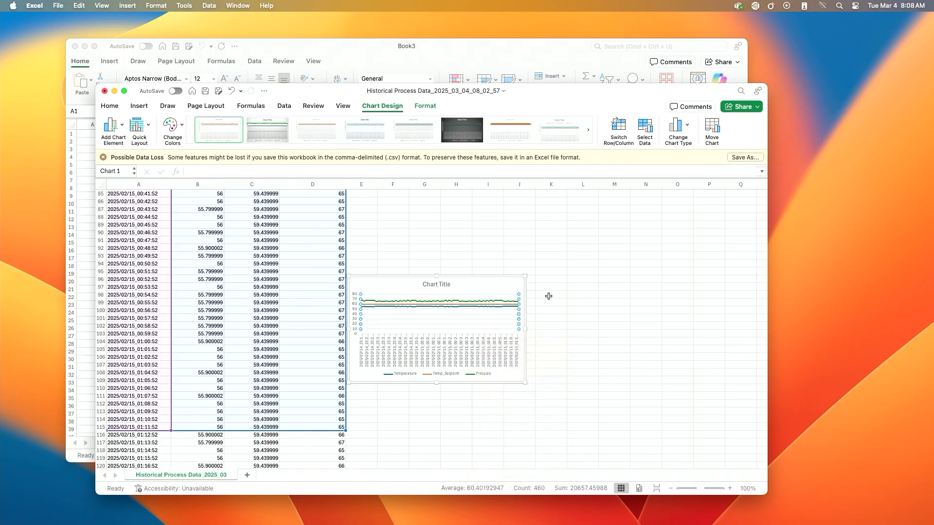
pyautogui.click(506, 280)
pyautogui.rightClick(506, 279)
pyautogui.moveTo(511, 285)
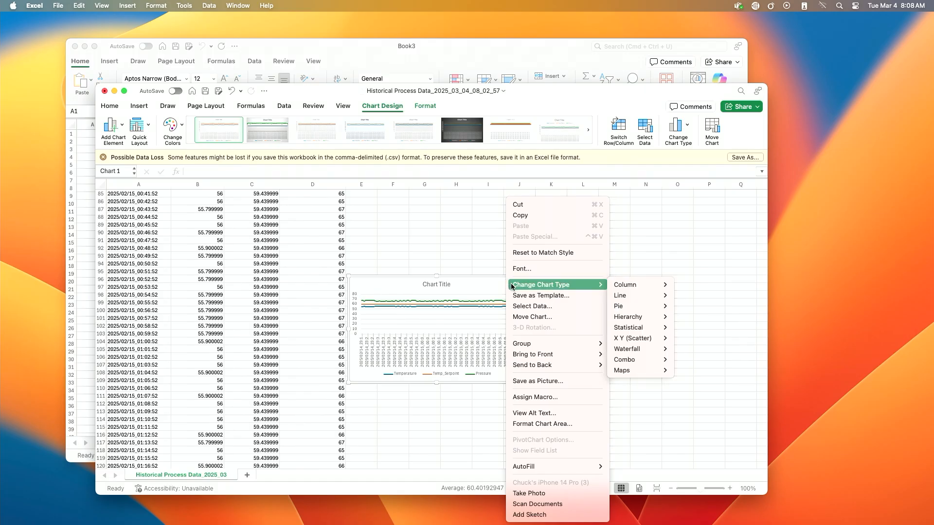
pyautogui.click(526, 317)
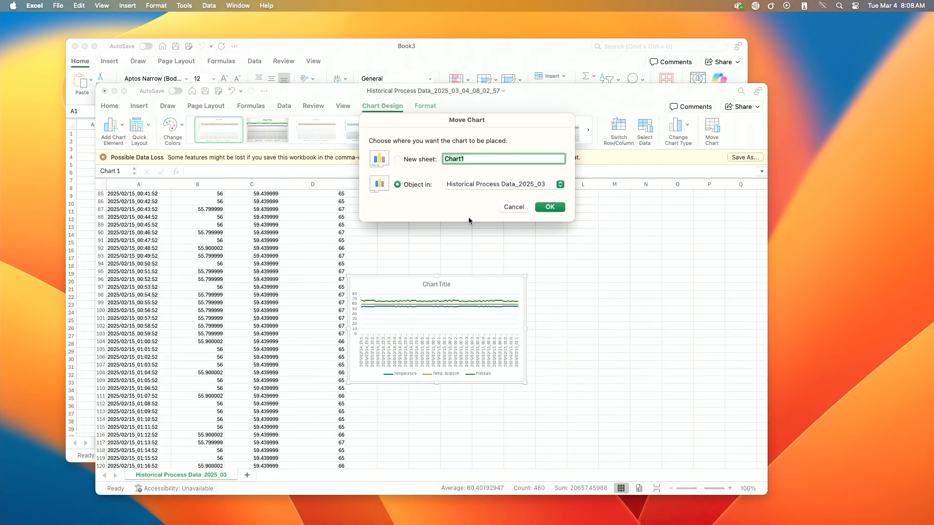
pyautogui.click(398, 159)
pyautogui.click(549, 208)
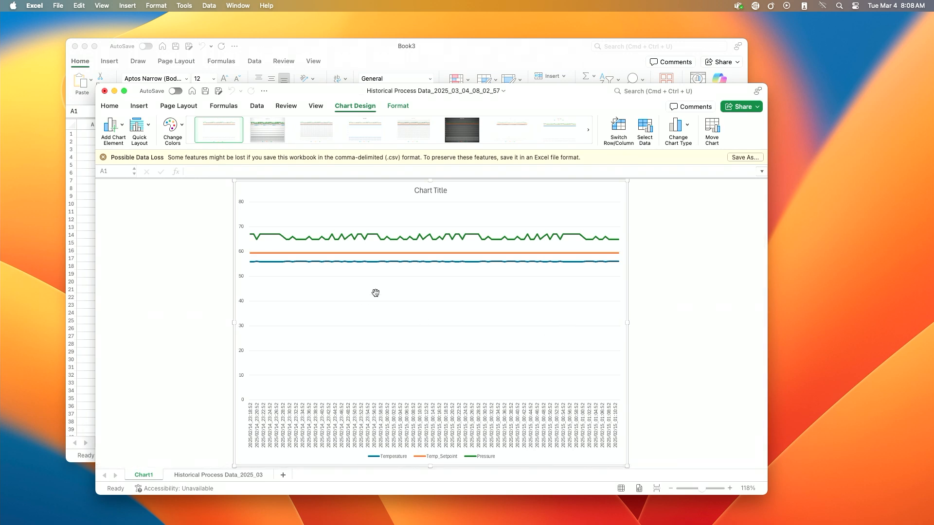